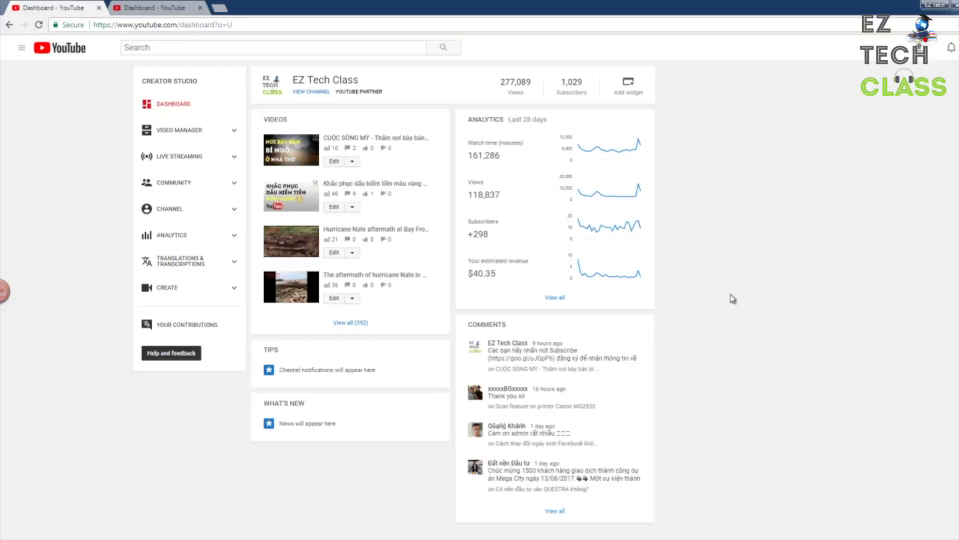
scroll(733, 293, down, 2)
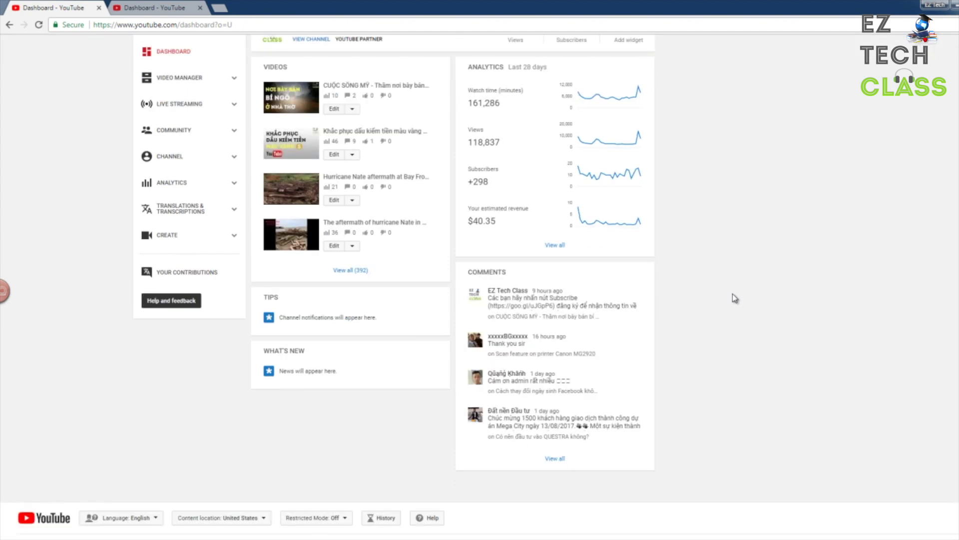
scroll(732, 293, up, 2)
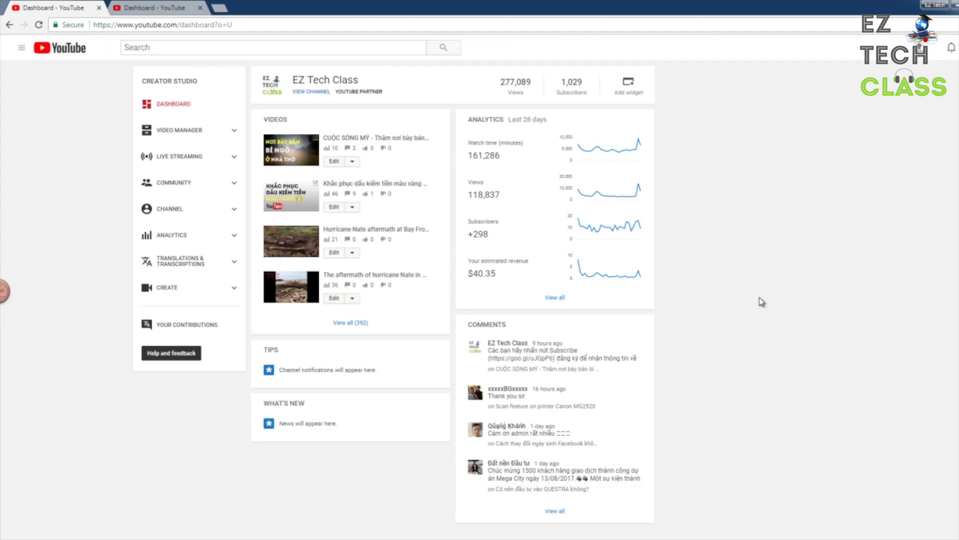
scroll(759, 298, down, 2)
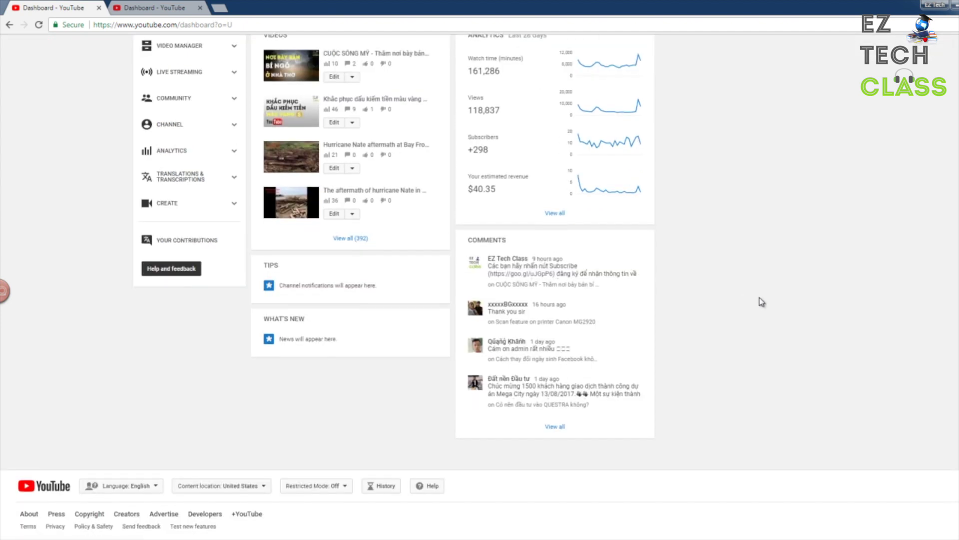
Go from Help through Get Creator support to Monetization & AdSense and its support-team email form
click(433, 486)
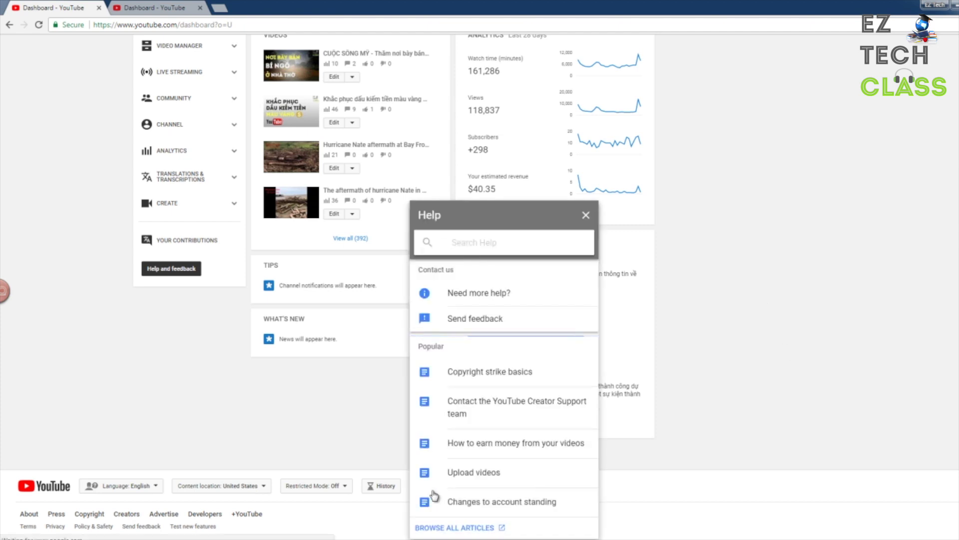
click(500, 295)
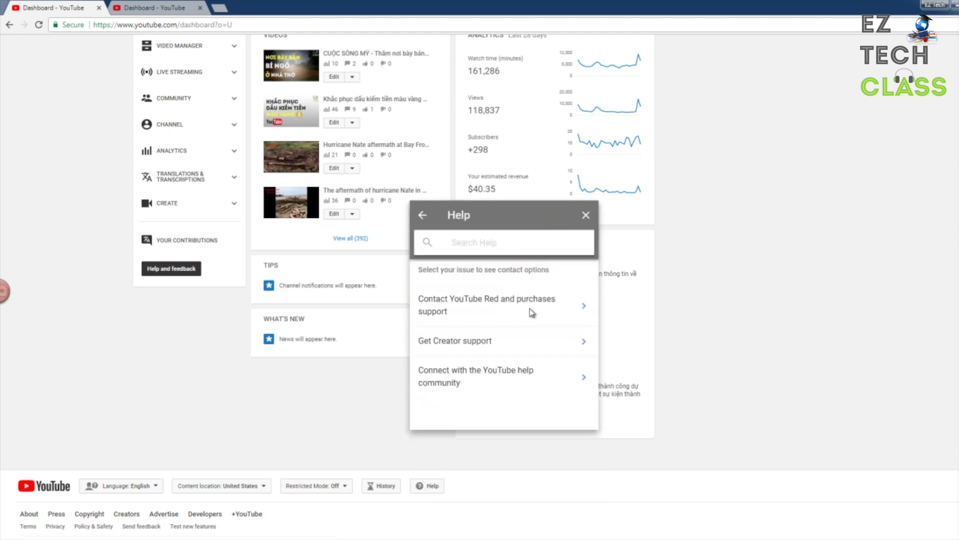
click(577, 346)
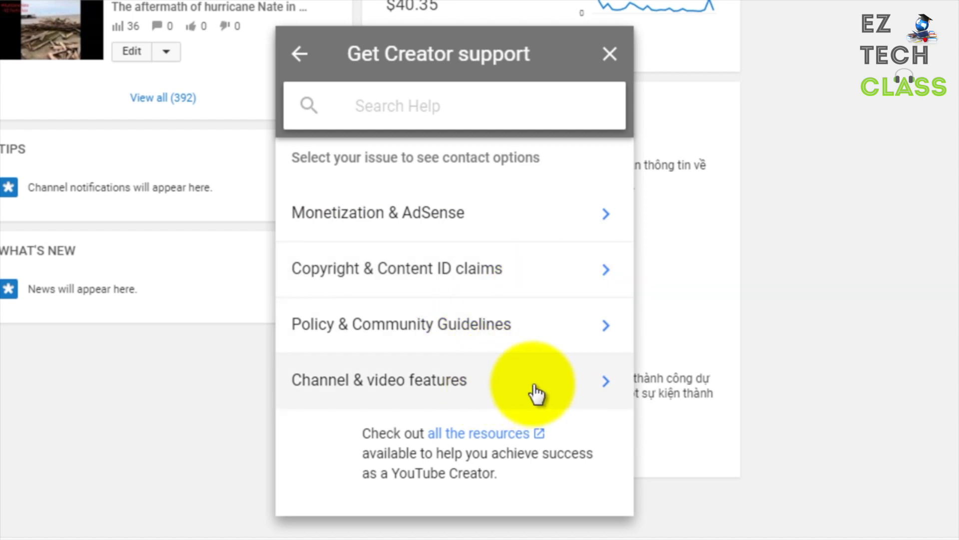
click(606, 238)
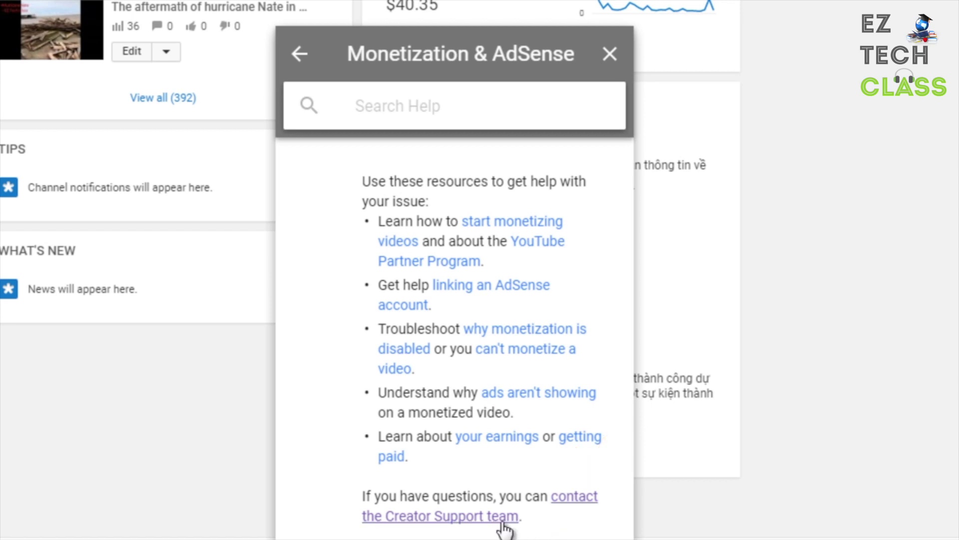
click(506, 517)
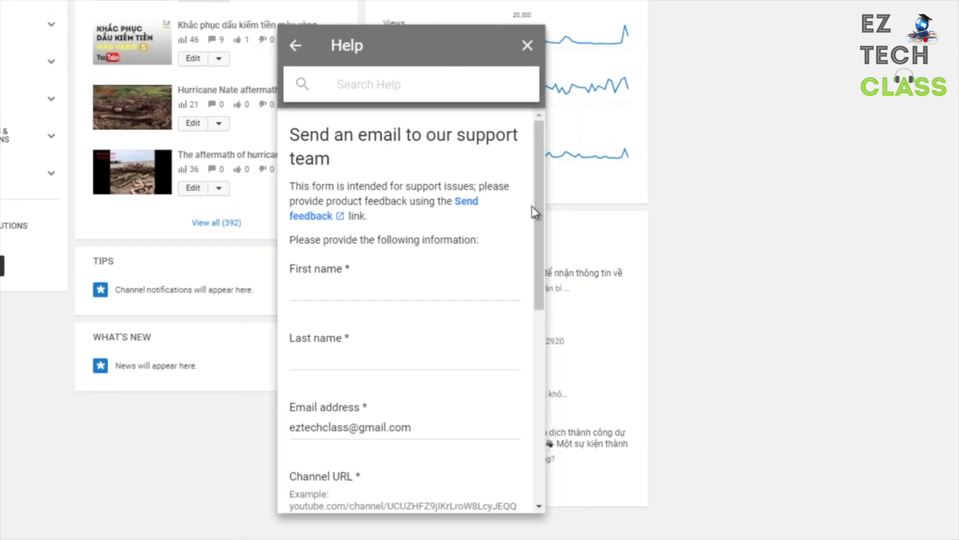
mouse_move(539, 210)
mouse_down()
mouse_move(545, 280)
mouse_move(534, 240)
mouse_up()
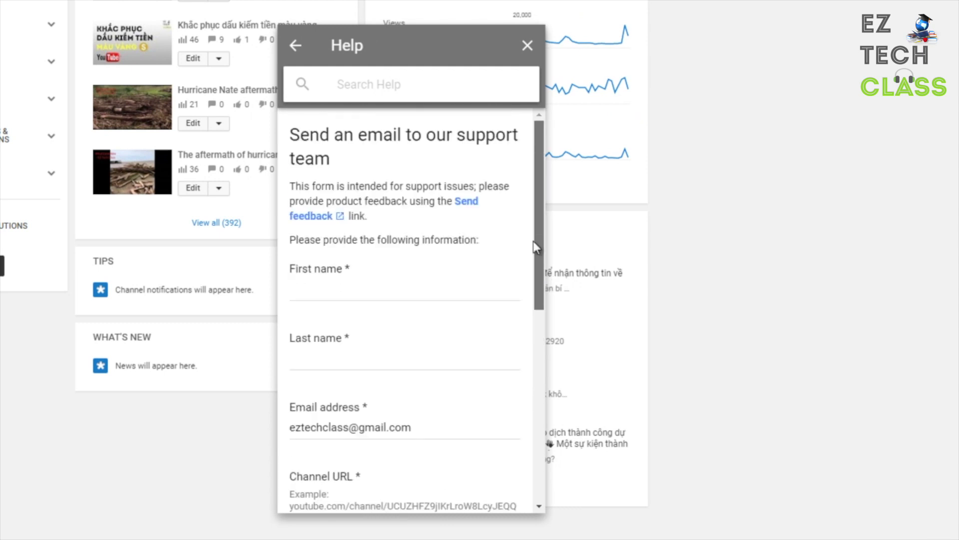
Enter 'EZ Tech' as first name and 'Class' as last name in the support form
click(502, 265)
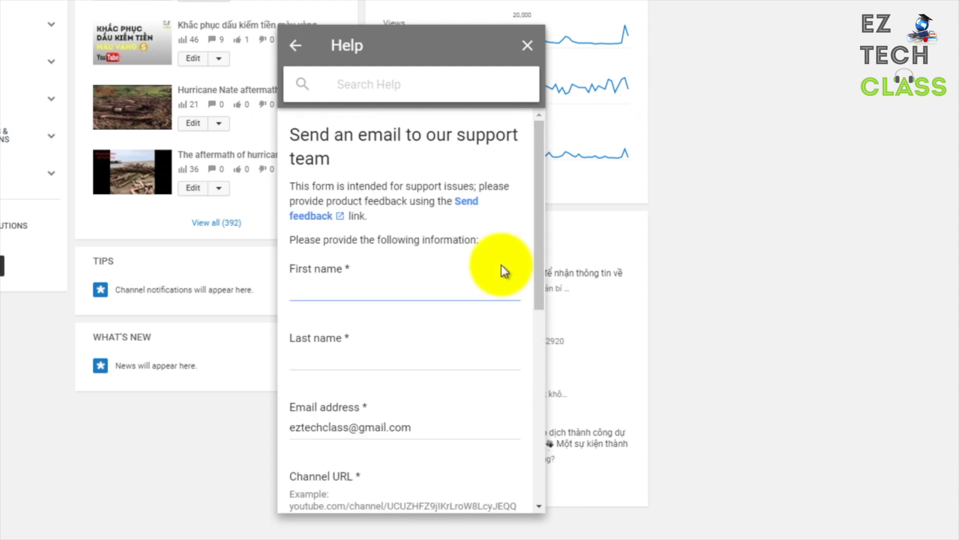
text(EZTech)
click(392, 340)
text(Class)
scroll(392, 339, down, 3)
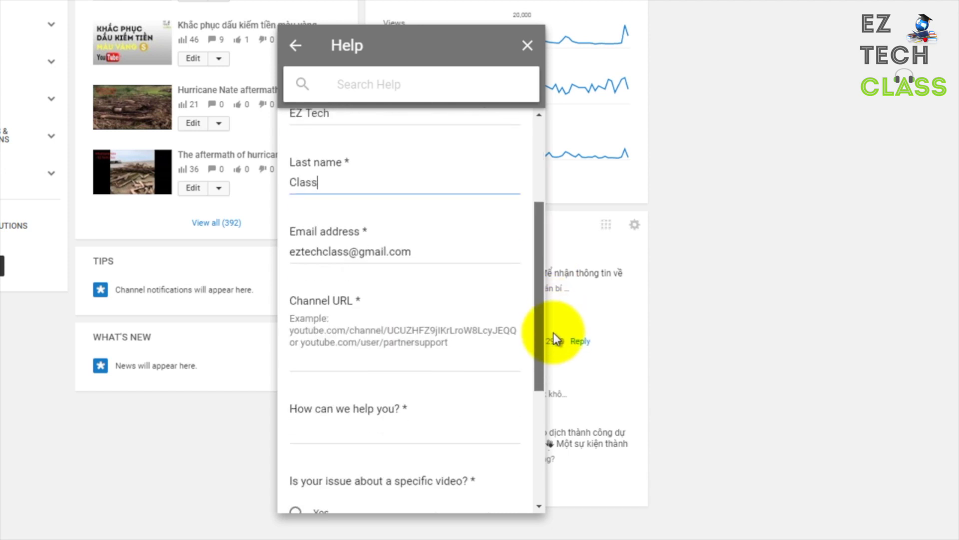
click(346, 358)
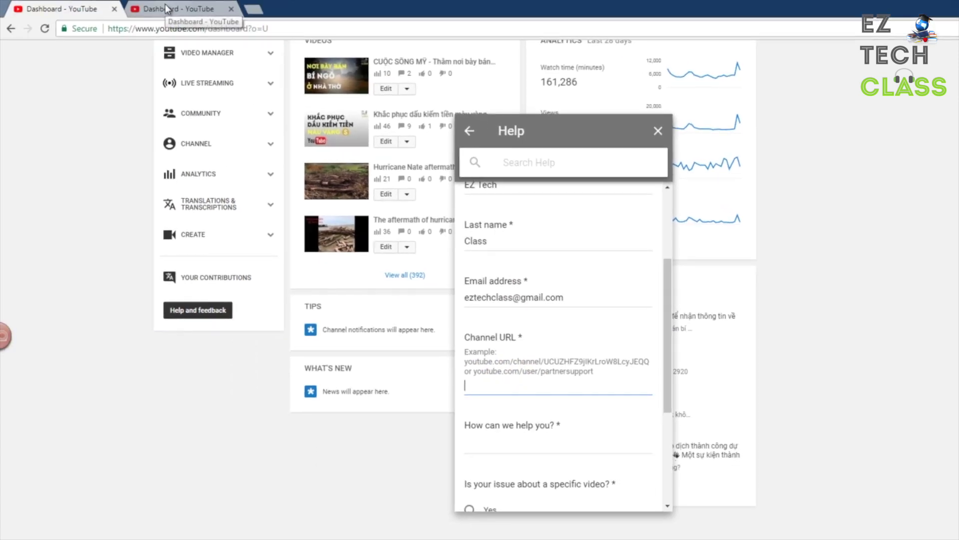
Copy the EZ Tech Class channel page's web address into the Channel URL field
click(178, 8)
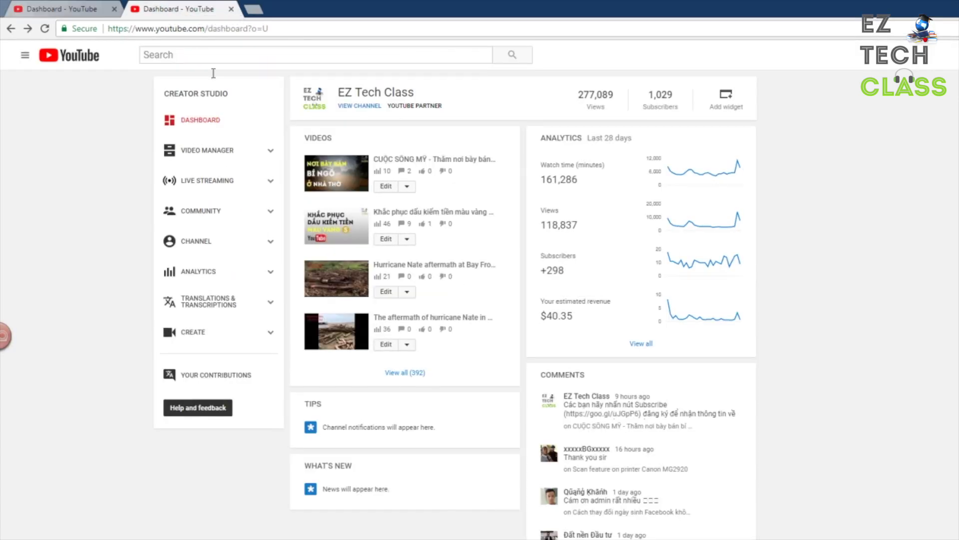
click(360, 106)
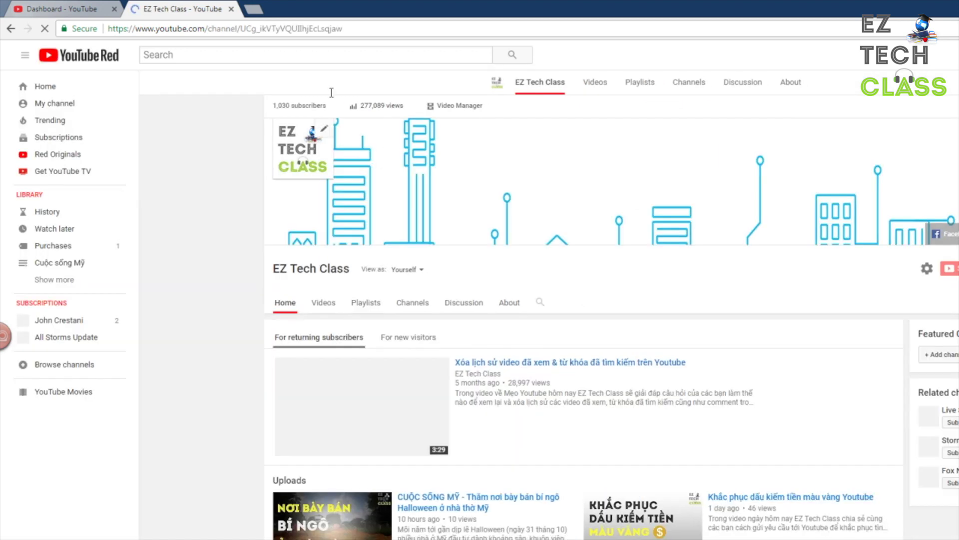
click(346, 29)
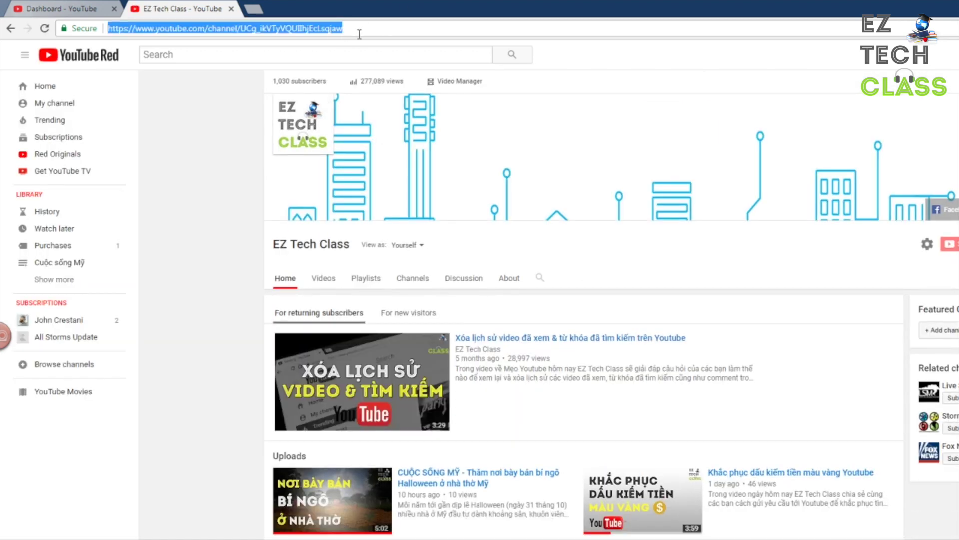
click(396, 100)
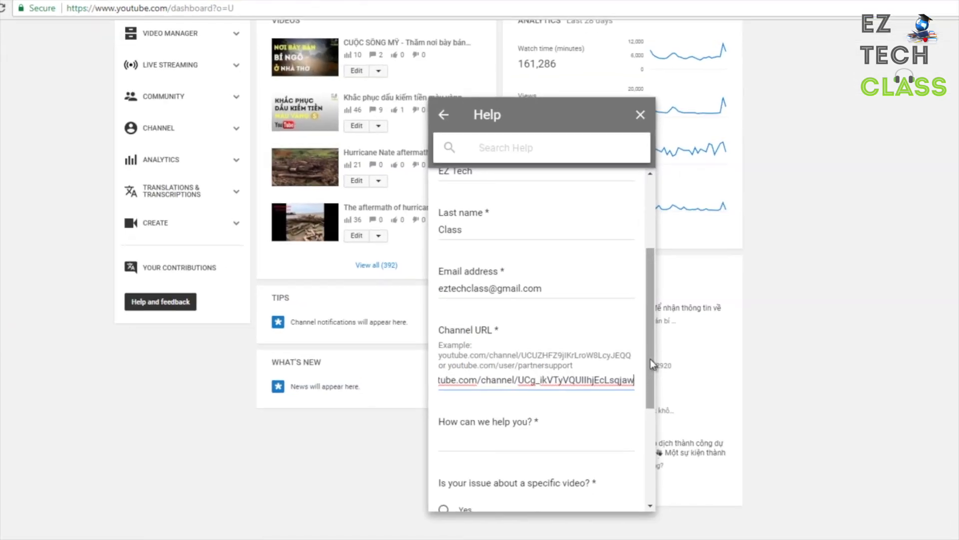
drag(649, 359, 651, 379)
Enter the question 'How to know the estimated earnings?' and mark the issue as video-specific
click(512, 363)
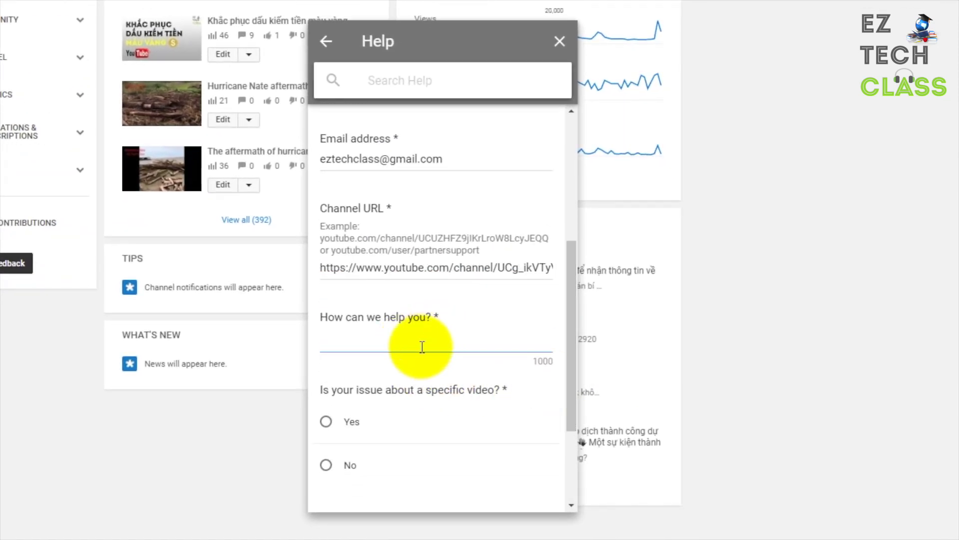
text(How to know the)
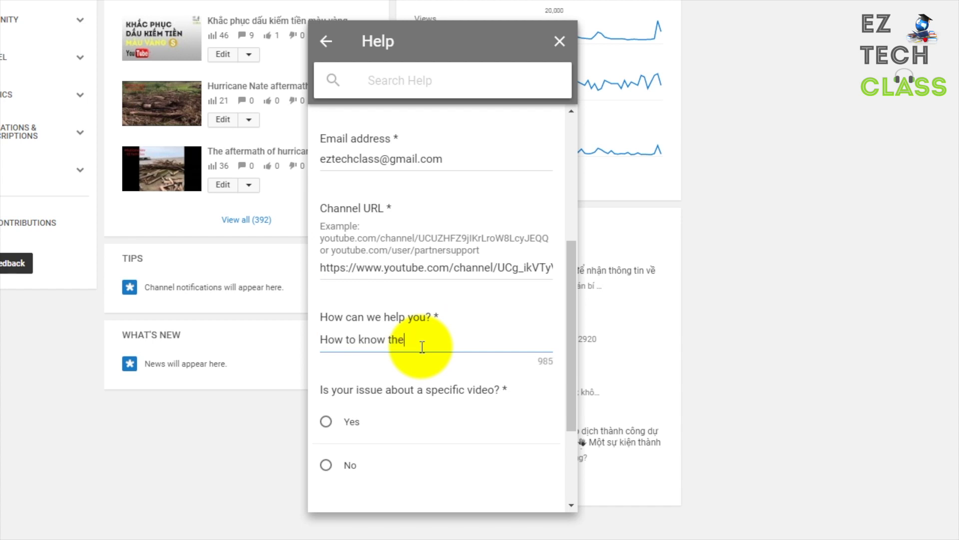
text( estimated earnings?)
scroll(423, 348, down, 3)
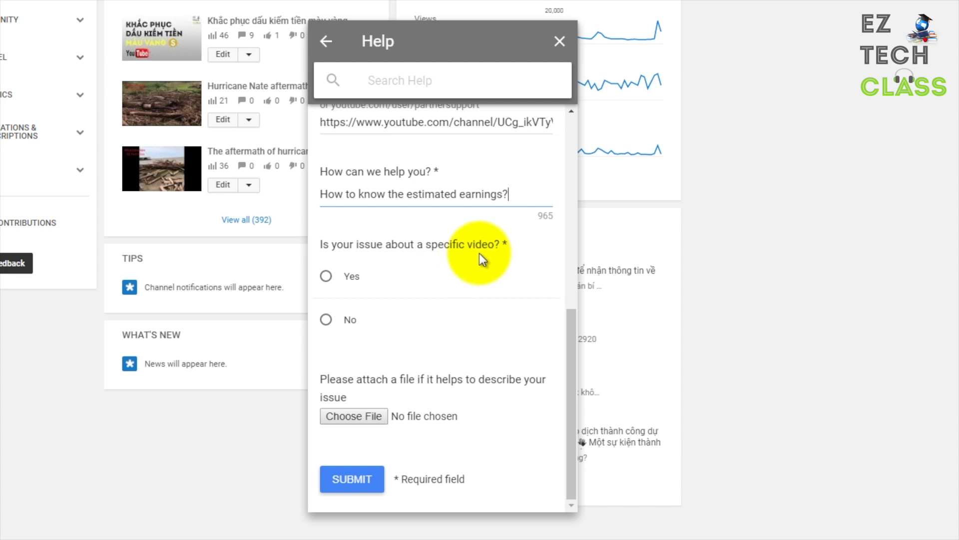
click(326, 276)
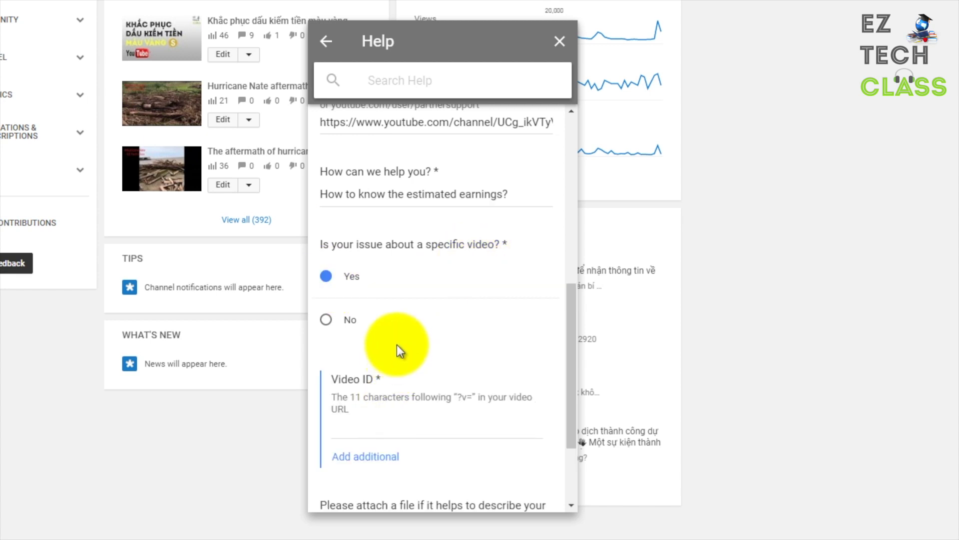
Change the specific-video answer to No and leave the optional attachment empty
click(325, 321)
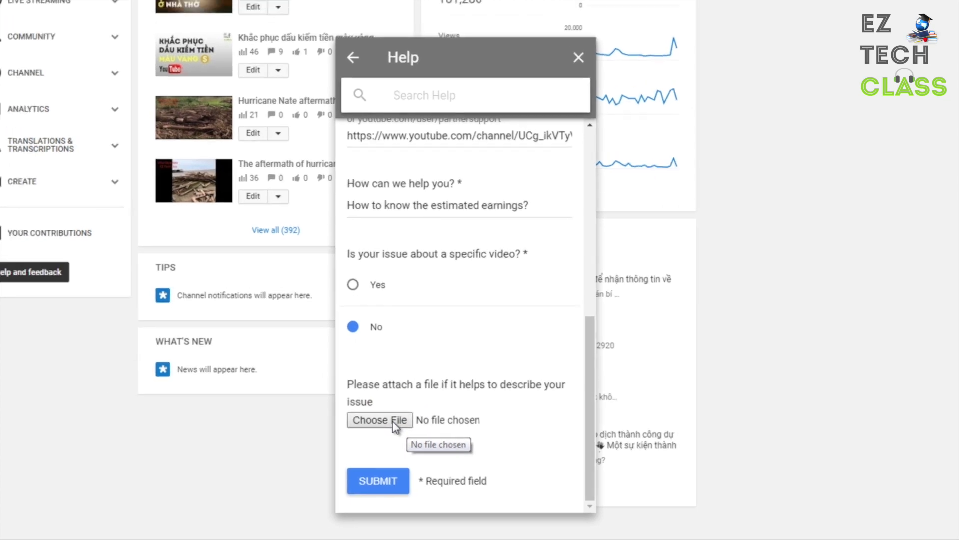
click(392, 420)
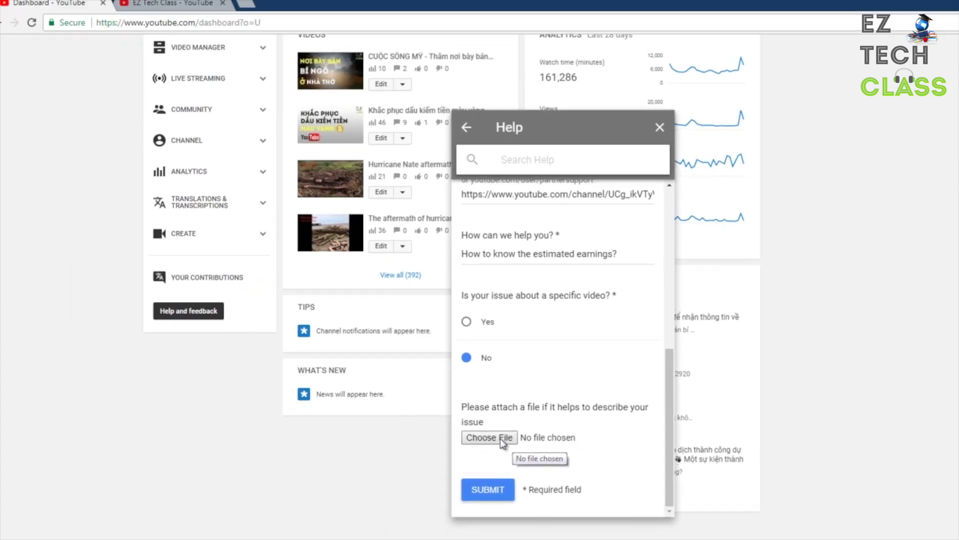